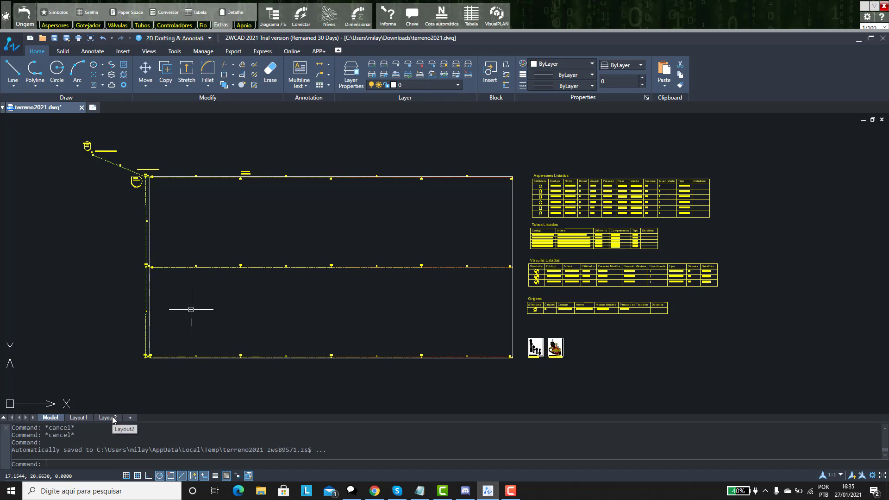
Step: Start plotting Layout1 and choose DWG to PDF.pc5 as the plotter
click(107, 417)
click(85, 418)
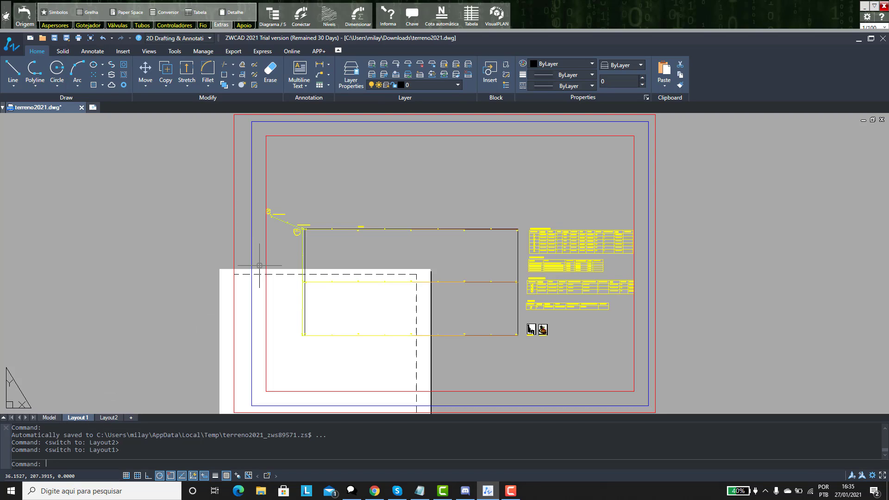
key(ctrl+p)
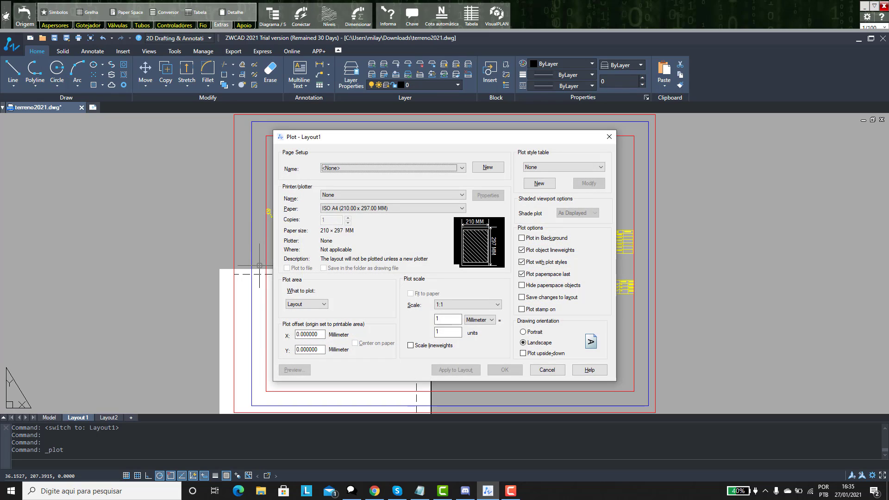
click(356, 199)
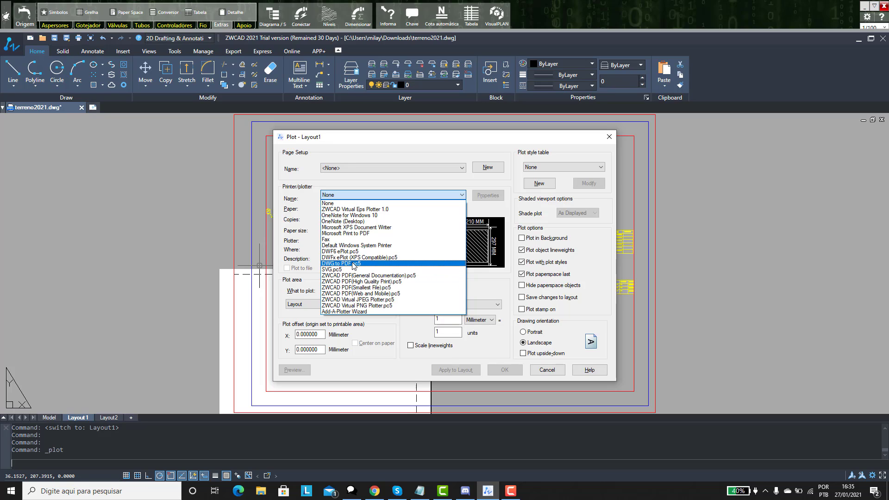
click(355, 264)
Step: Set the plot's paper size to ISO expand A3 (420.00 x 297.00 MM)
click(362, 209)
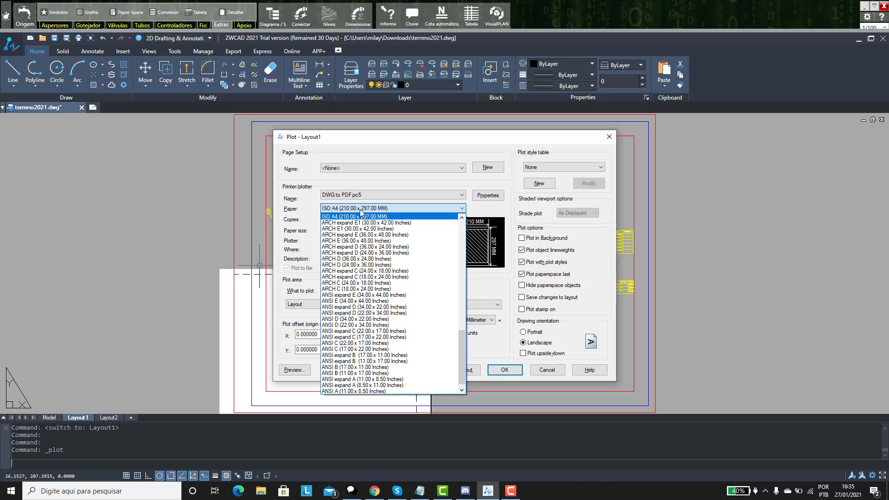
scroll(378, 256, down, 1)
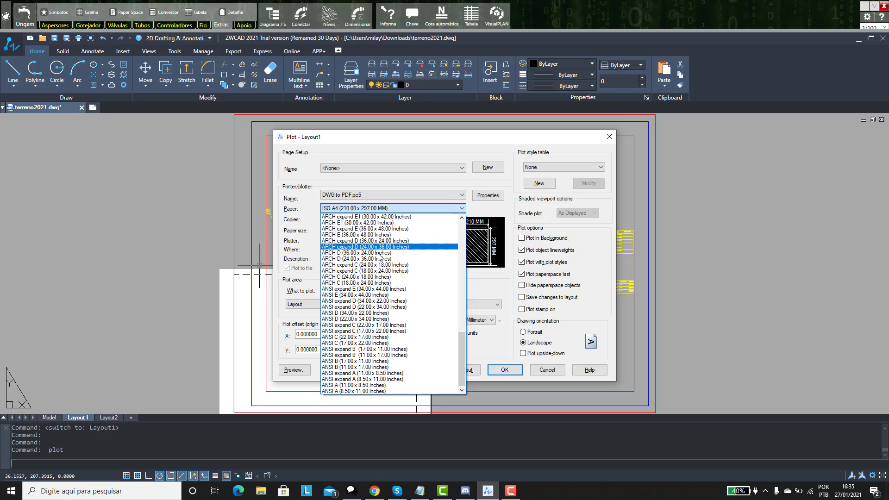
scroll(377, 256, up, 4)
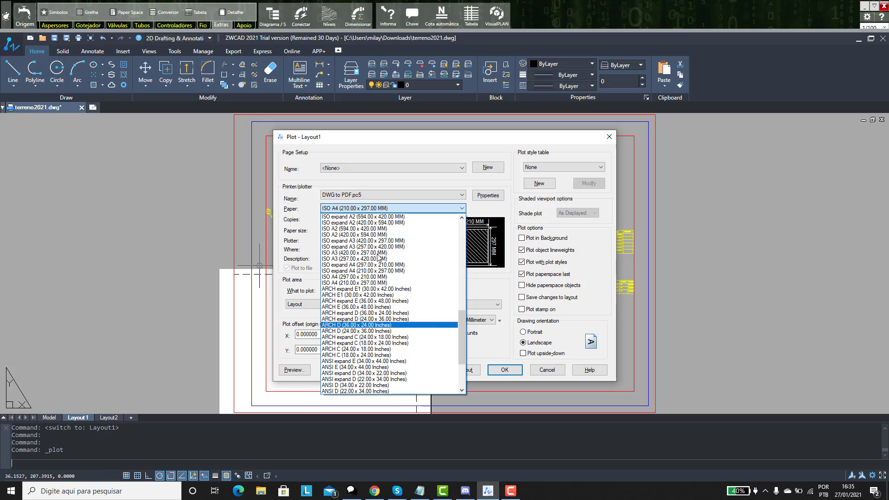
scroll(357, 256, up, 1)
click(350, 253)
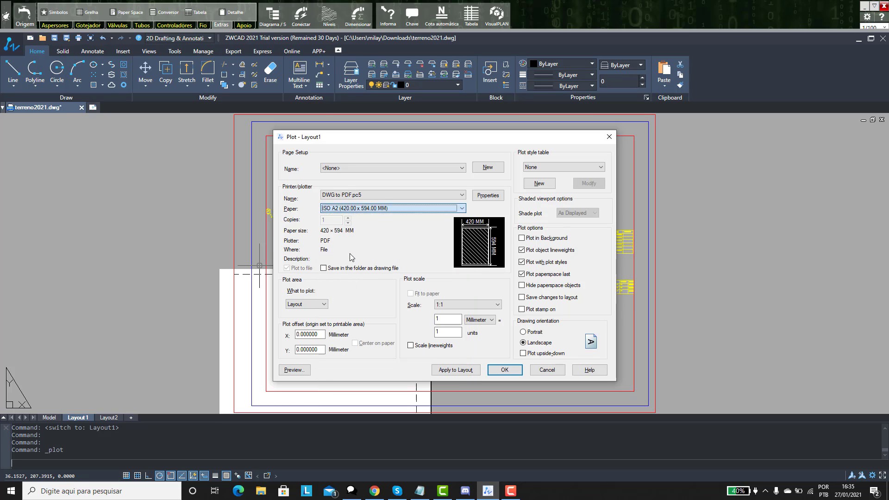
click(370, 210)
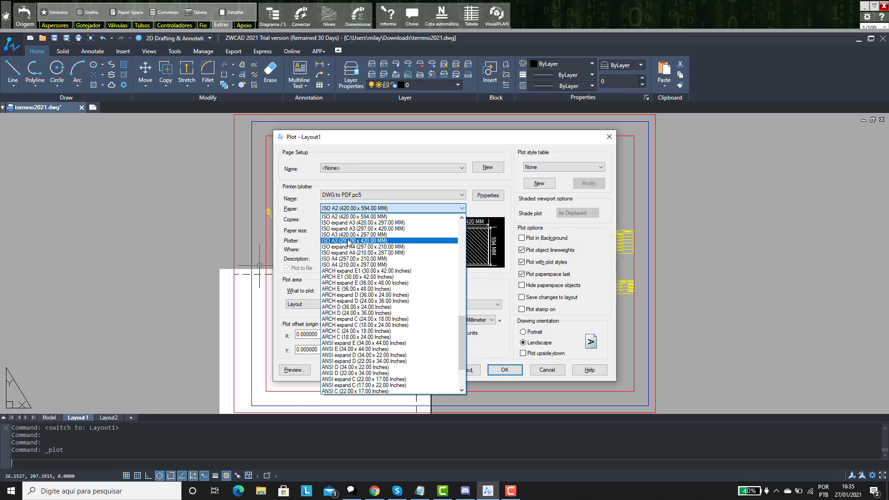
scroll(357, 232, up, 1)
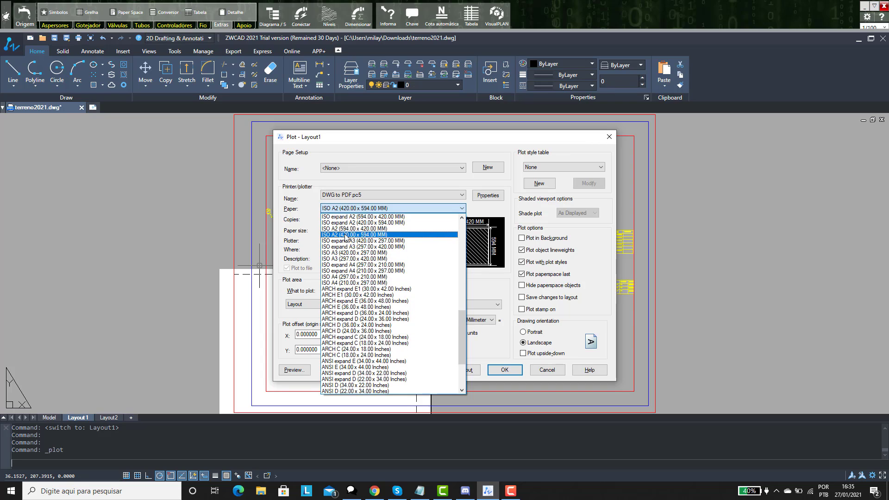
click(345, 235)
click(325, 210)
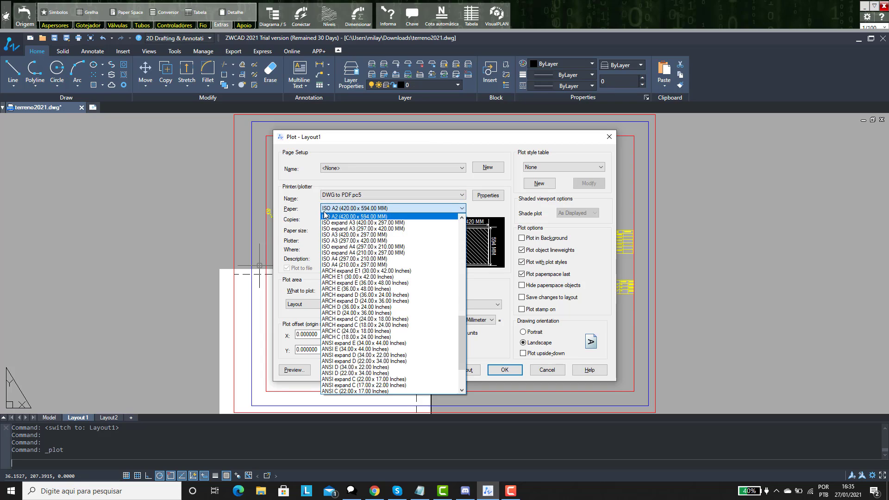
click(345, 223)
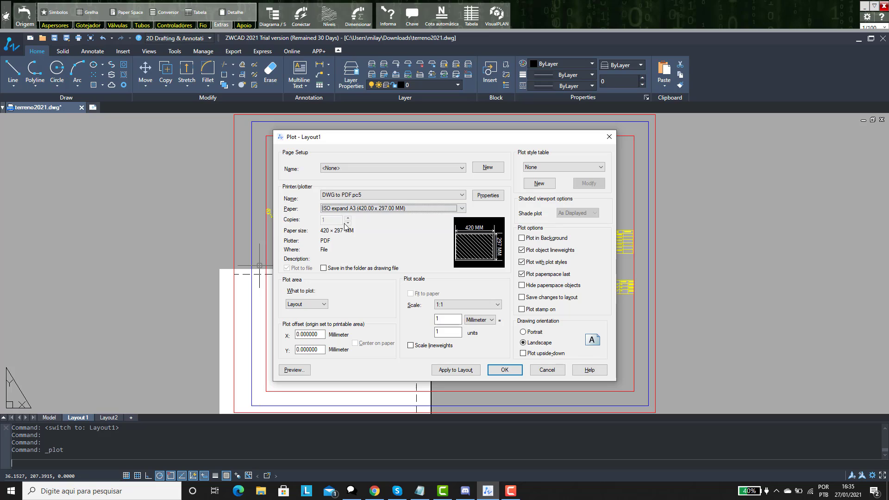
Step: Define the plot area as a window around the outermost red frame, fitted to and centred on the paper
click(315, 304)
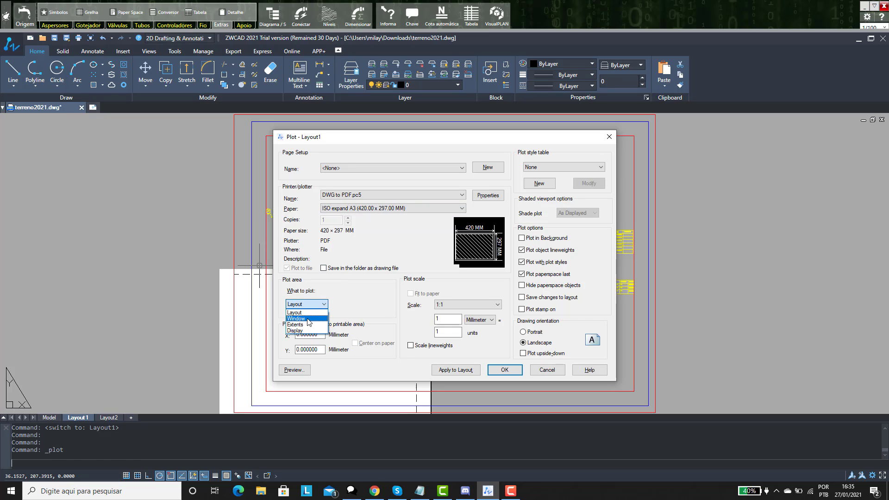
click(305, 318)
scroll(608, 355, down, 2)
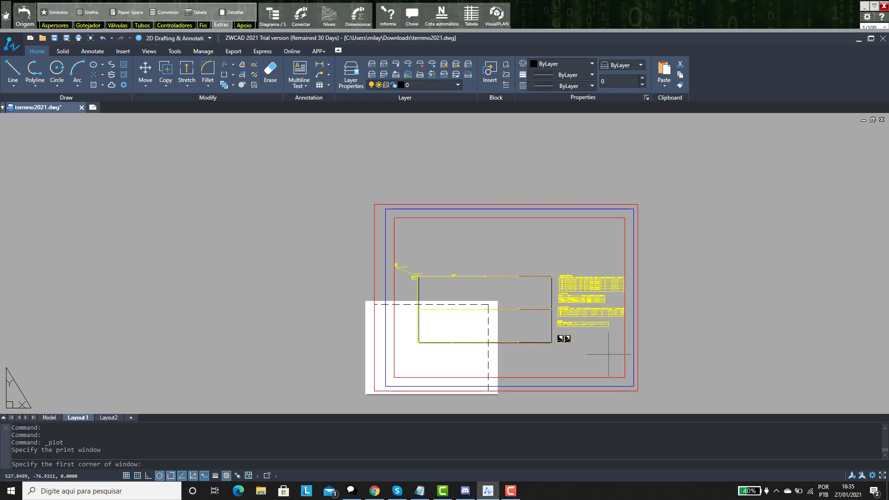
click(638, 391)
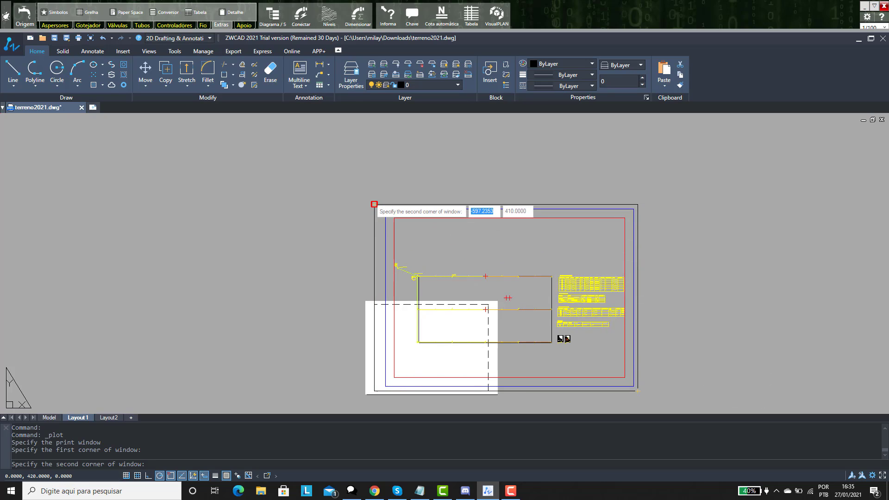
click(374, 204)
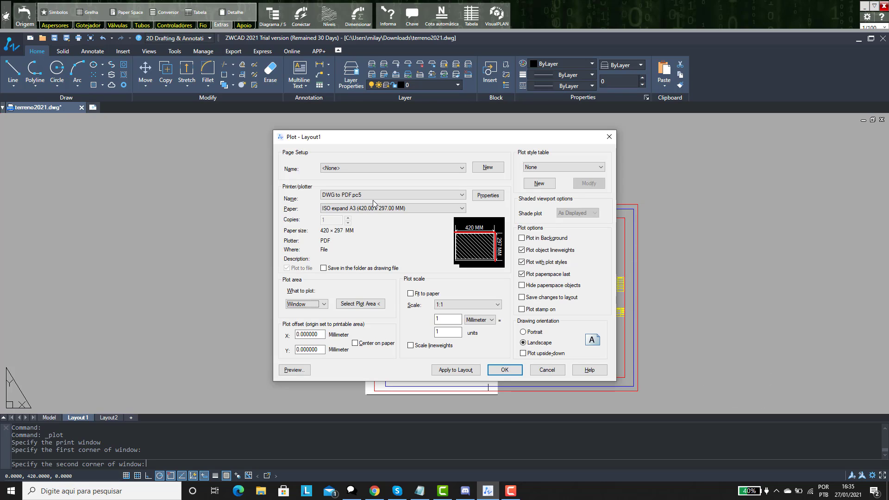
click(411, 293)
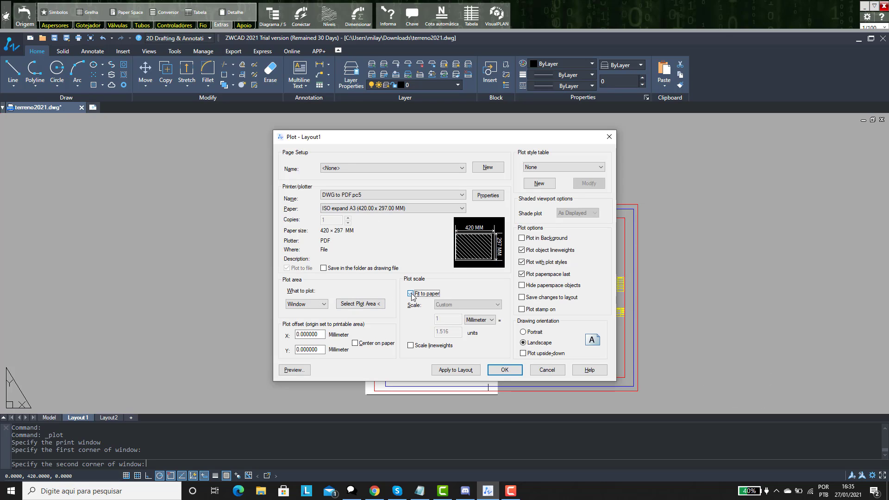
click(355, 343)
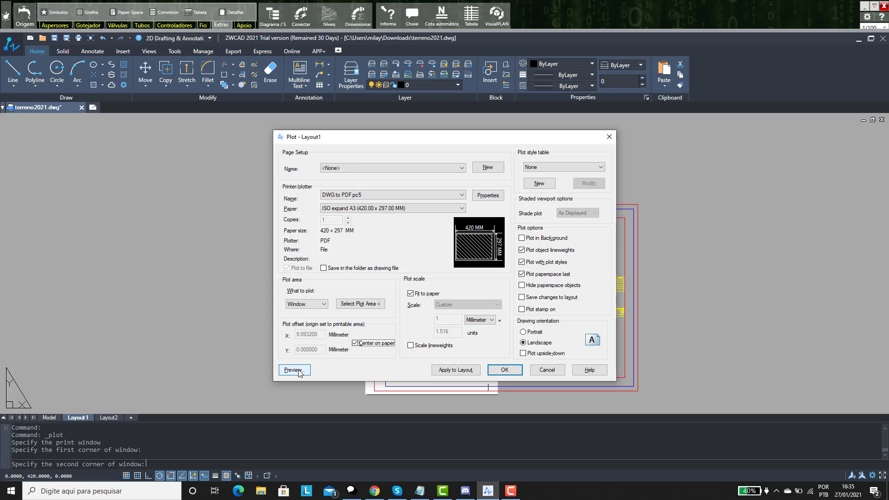
Step: Assign the AuE_Software.ctb plot style table and open the plot preview
click(590, 168)
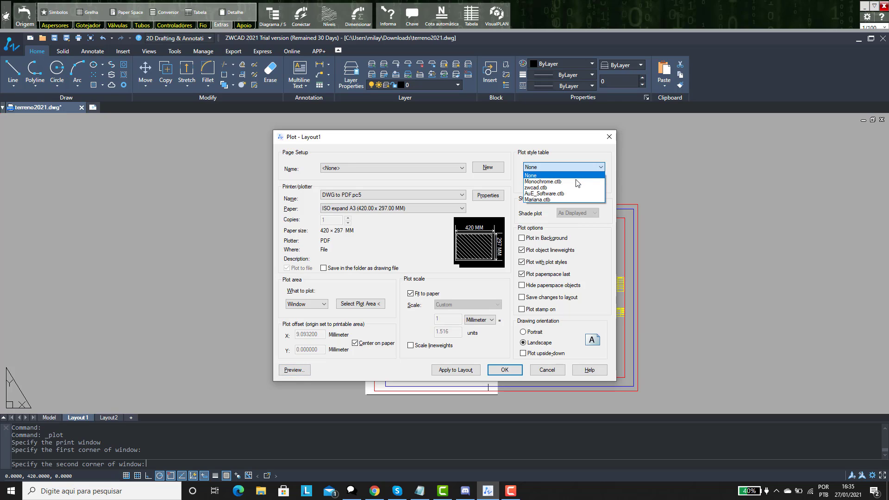
click(540, 180)
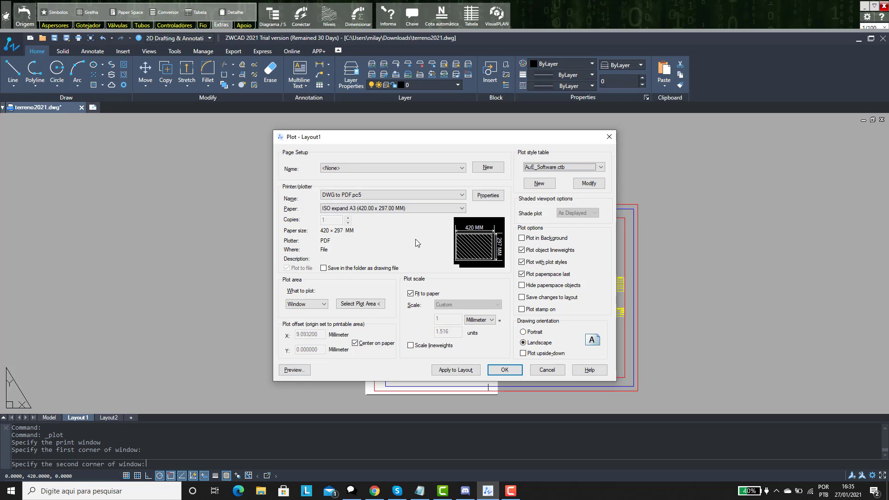
click(293, 370)
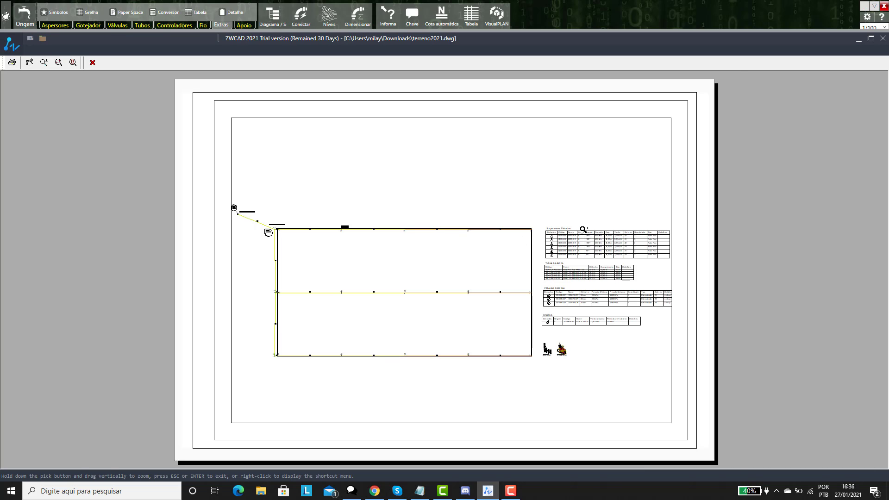
Step: Examine the material tables, pipe lines and labels in the plot preview at close range, and close the preview
scroll(581, 230, up, 2)
scroll(532, 247, up, 3)
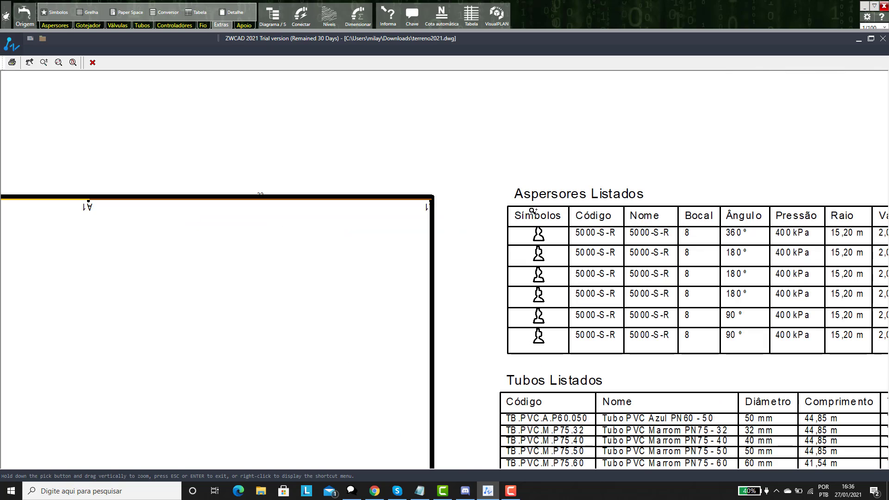
scroll(574, 236, down, 4)
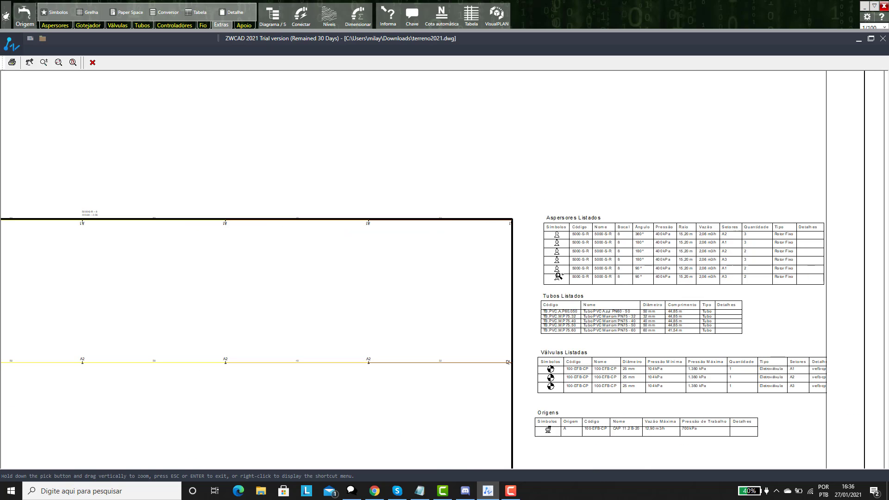
scroll(464, 228, down, 3)
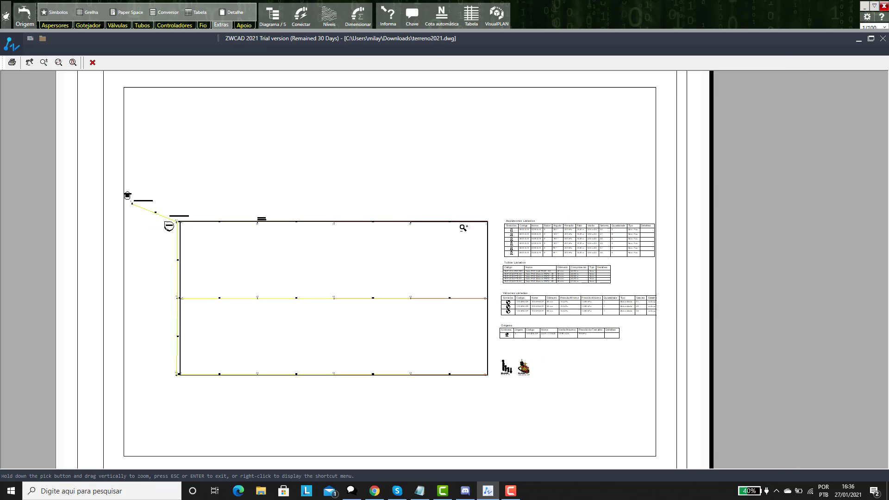
scroll(337, 342, up, 1)
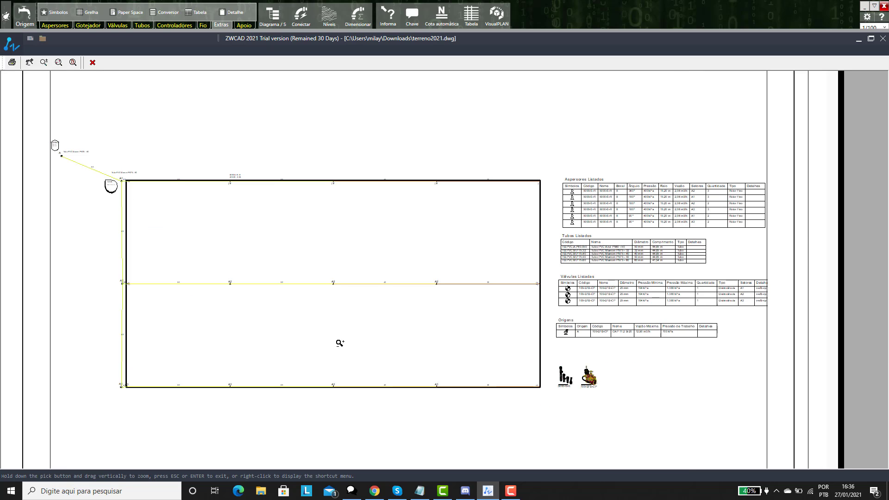
scroll(203, 264, up, 3)
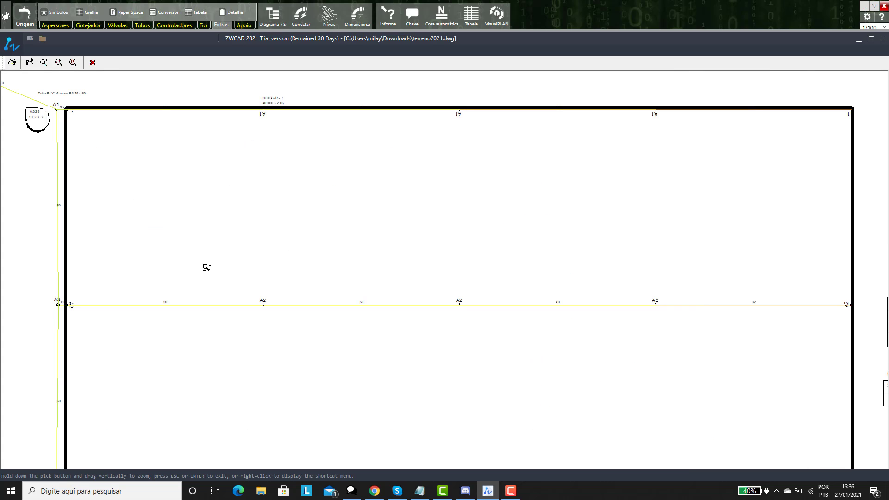
scroll(208, 308, down, 3)
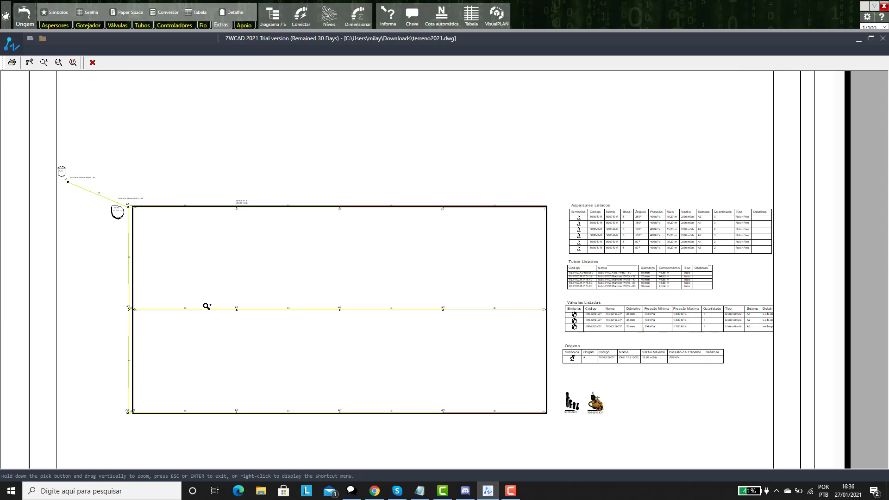
scroll(118, 211, up, 3)
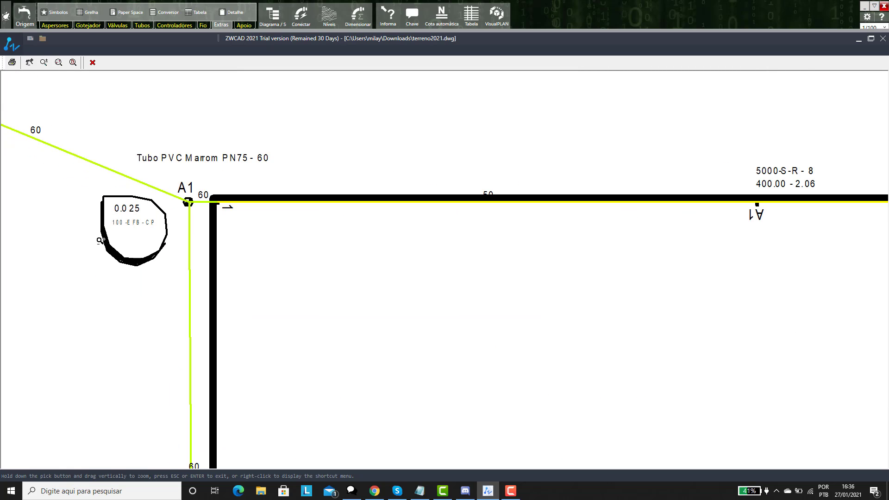
scroll(126, 264, down, 5)
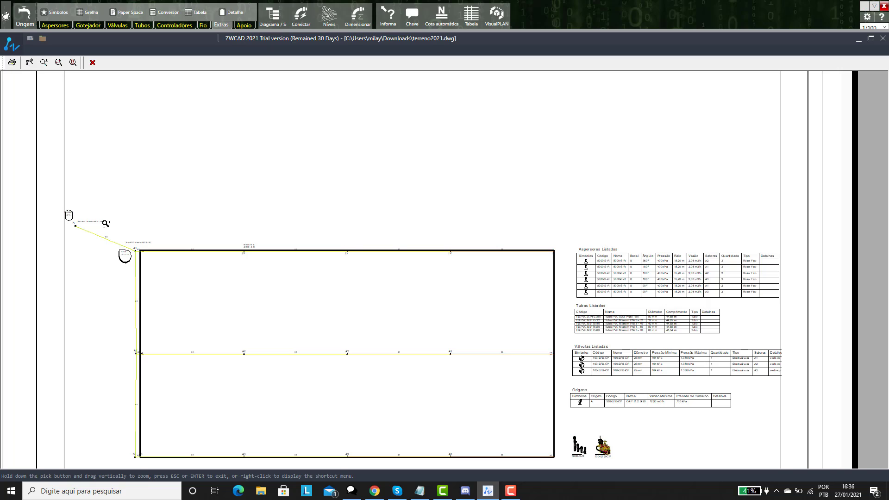
scroll(142, 231, up, 2)
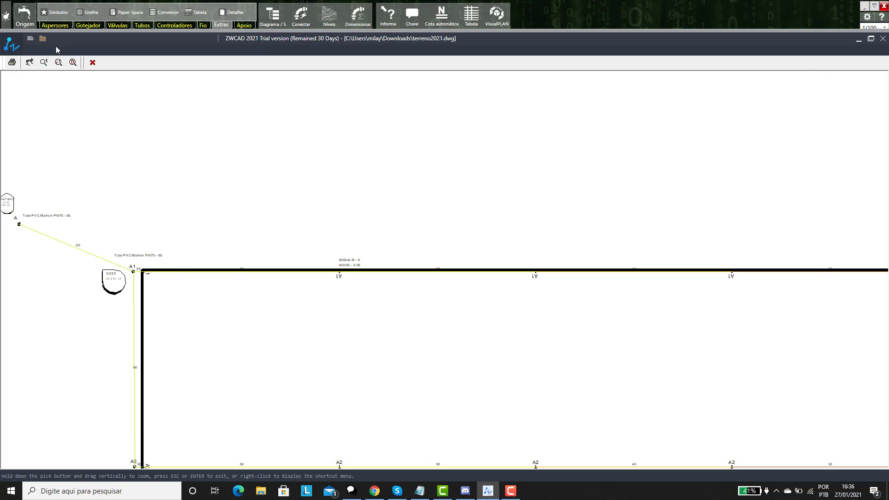
click(93, 62)
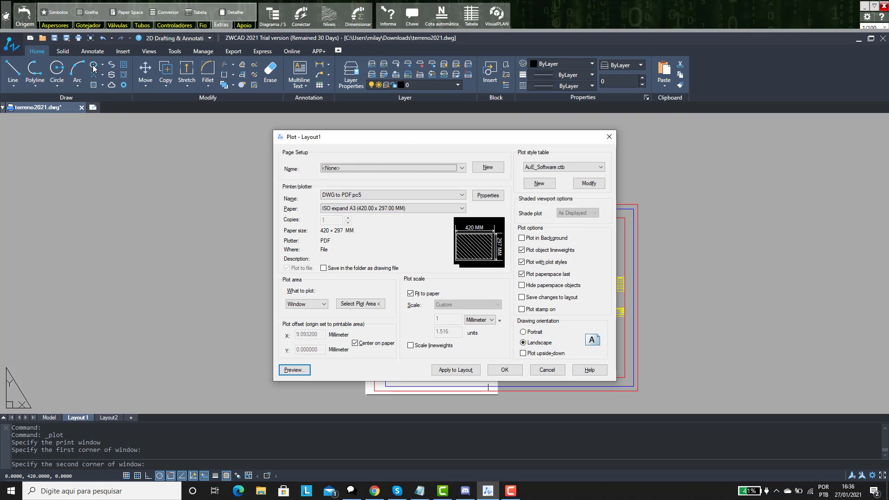
Step: Open the AuE_Software.ctb plot style table for editing and look through its full list of colour print styles
click(588, 184)
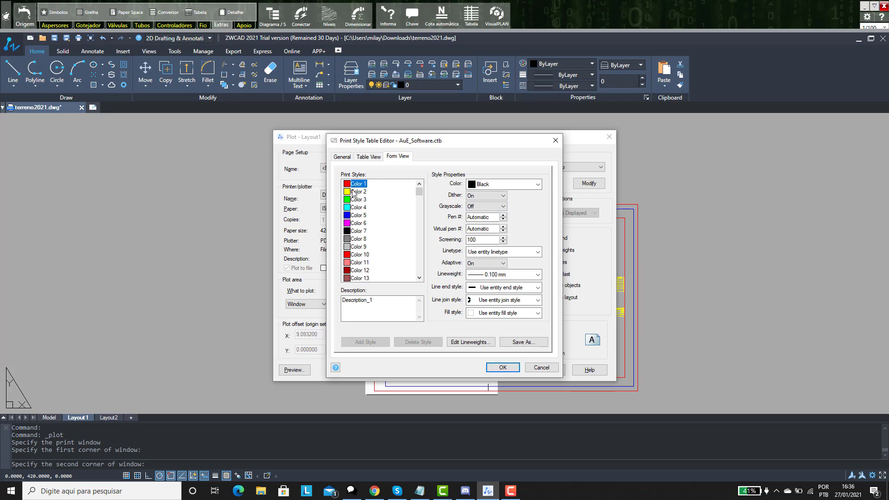
scroll(353, 196, down, 8)
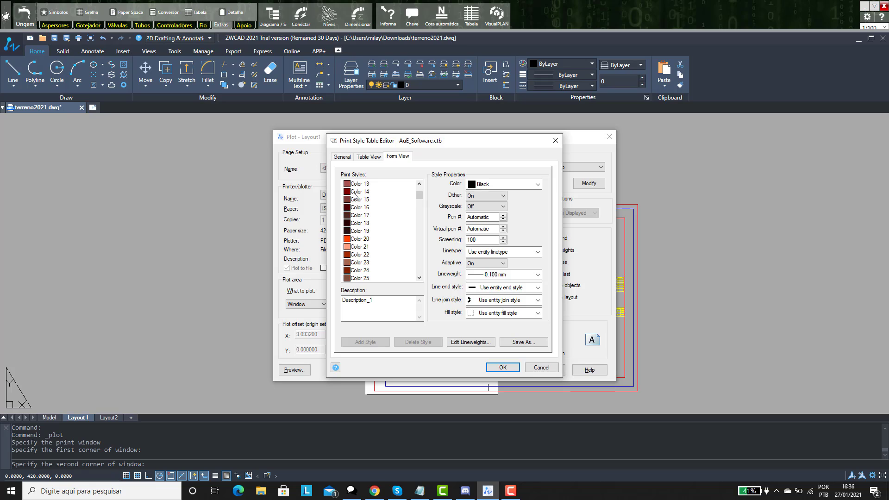
drag(421, 198, 424, 268)
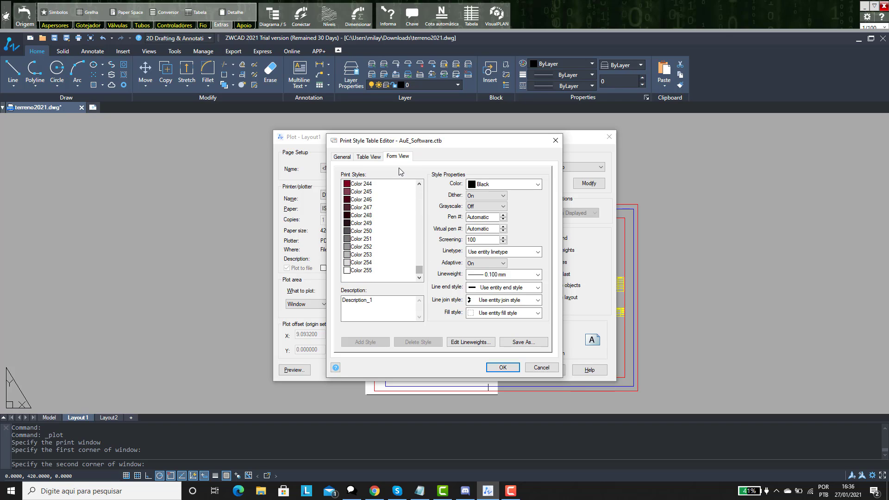
scroll(402, 172, down, 1)
scroll(409, 203, up, 13)
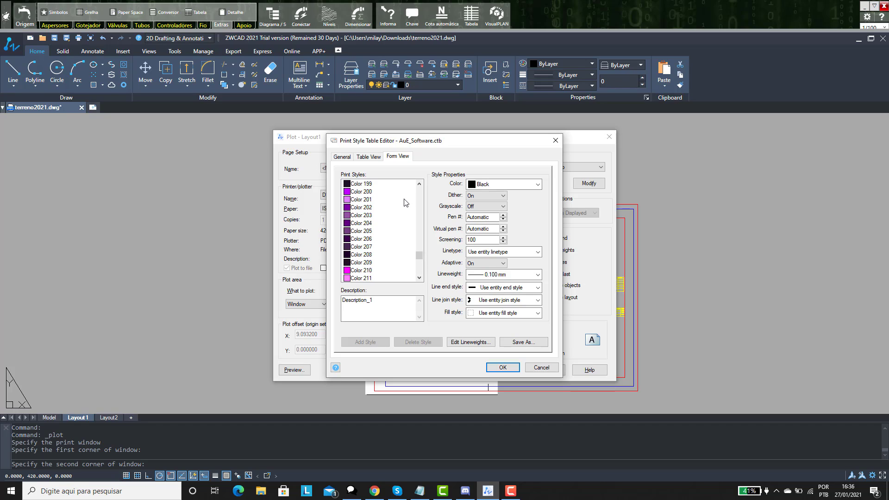
drag(420, 255, 409, 183)
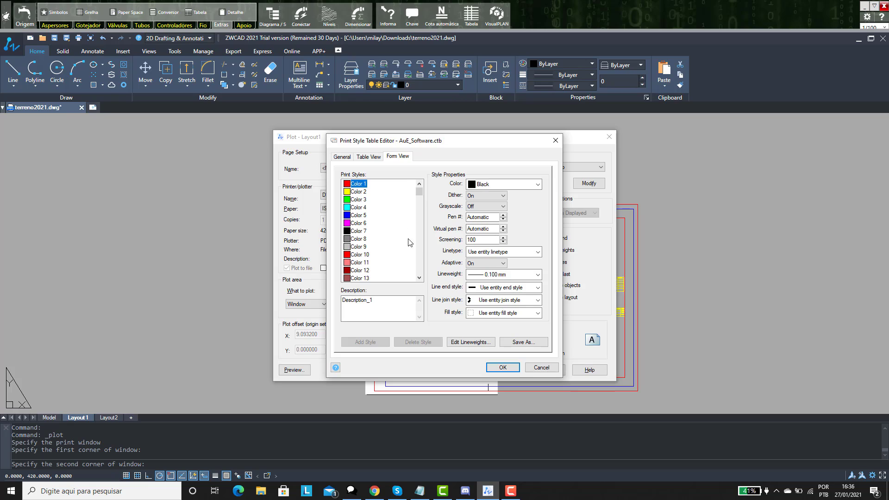
Step: Examine the colour and lineweight options of print styles Color 2 and Color 3 in the plot style table
click(359, 192)
click(360, 200)
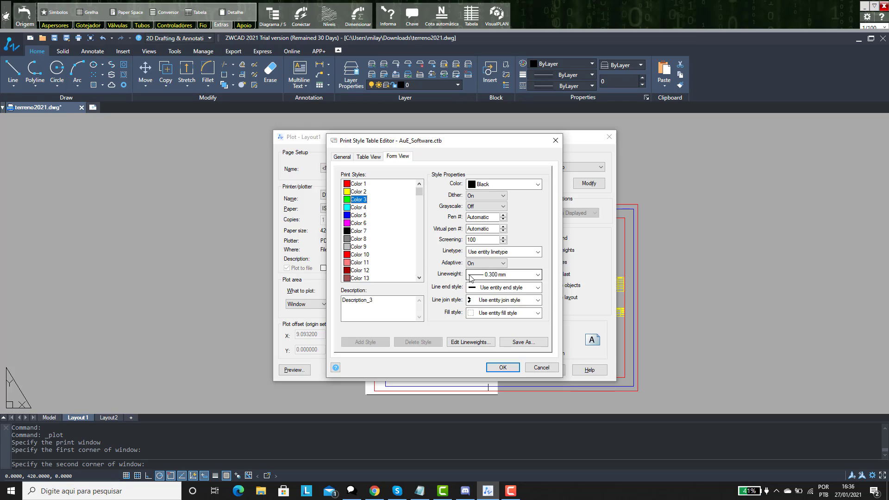
click(491, 185)
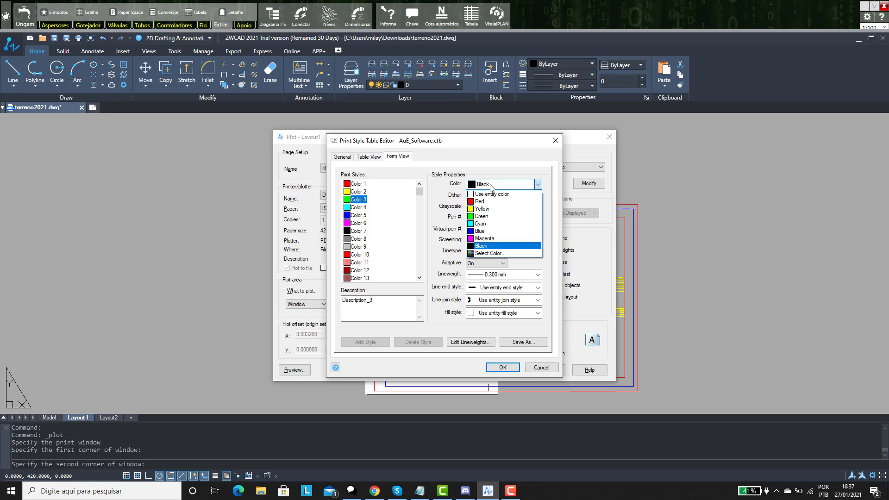
click(491, 184)
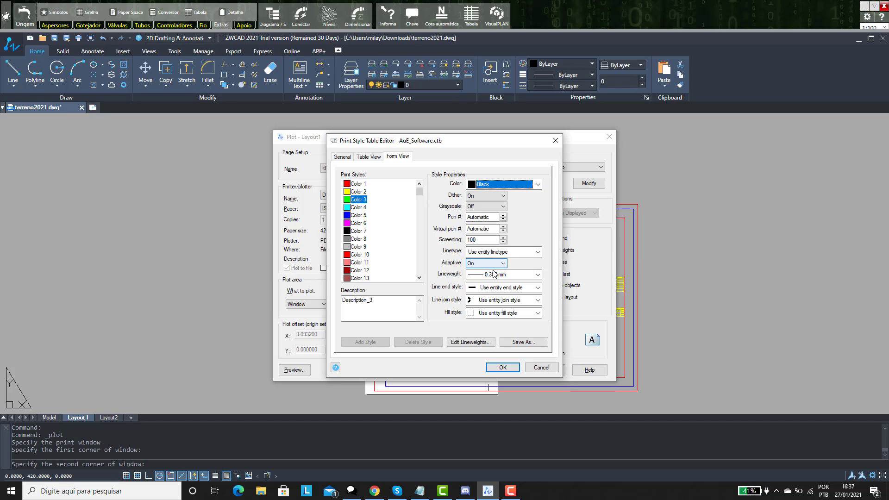
click(483, 275)
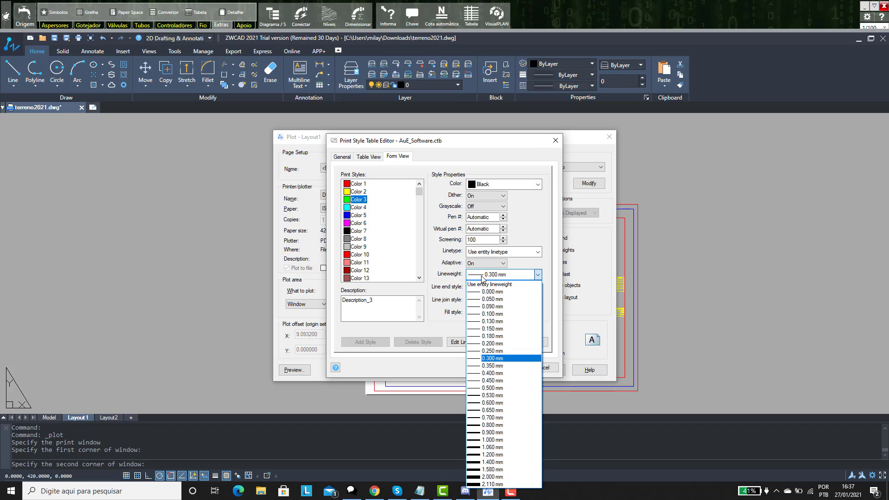
click(482, 276)
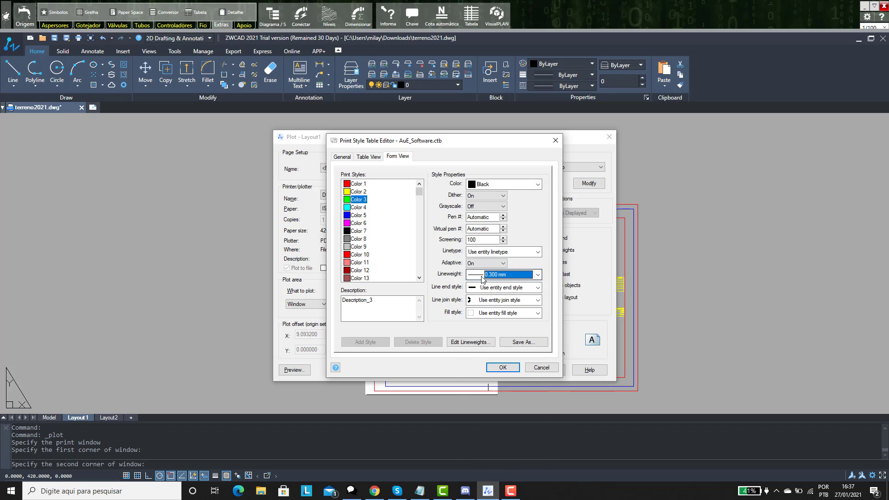
Step: Examine the lineweight and plot colour of print styles Color 4 and Color 8, and close the plot style table editor
click(357, 208)
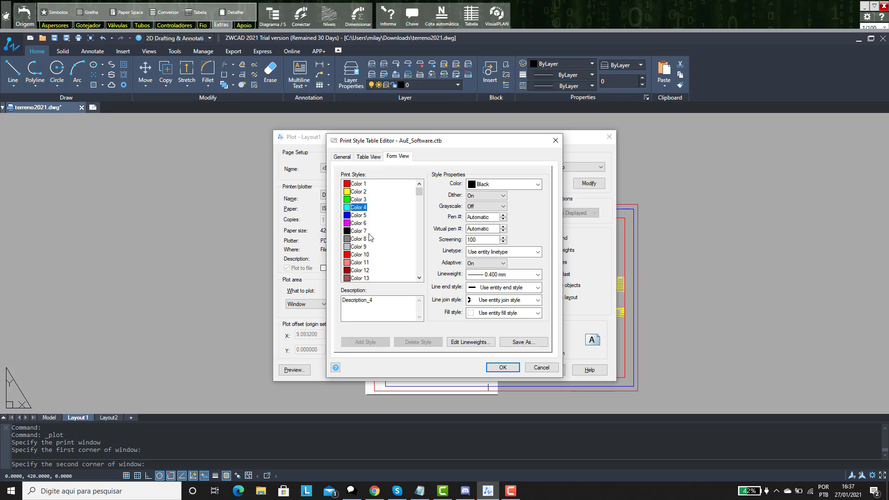
scroll(372, 237, down, 1)
click(353, 216)
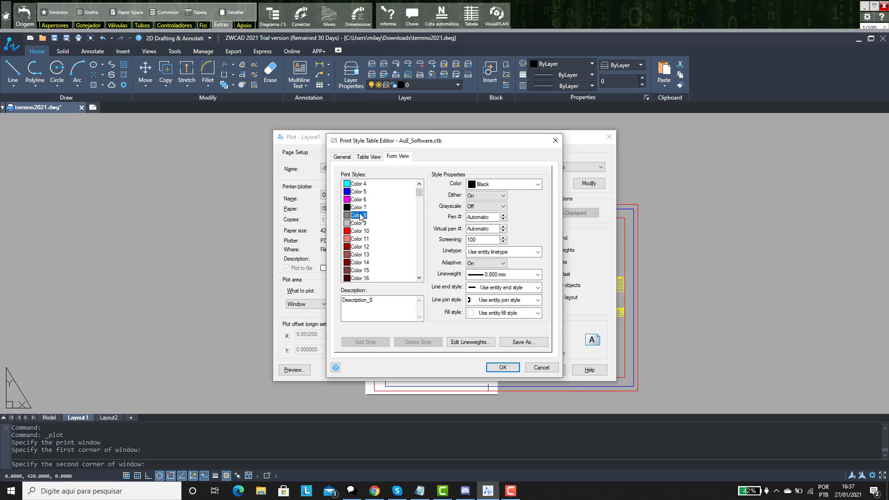
scroll(474, 299, down, 1)
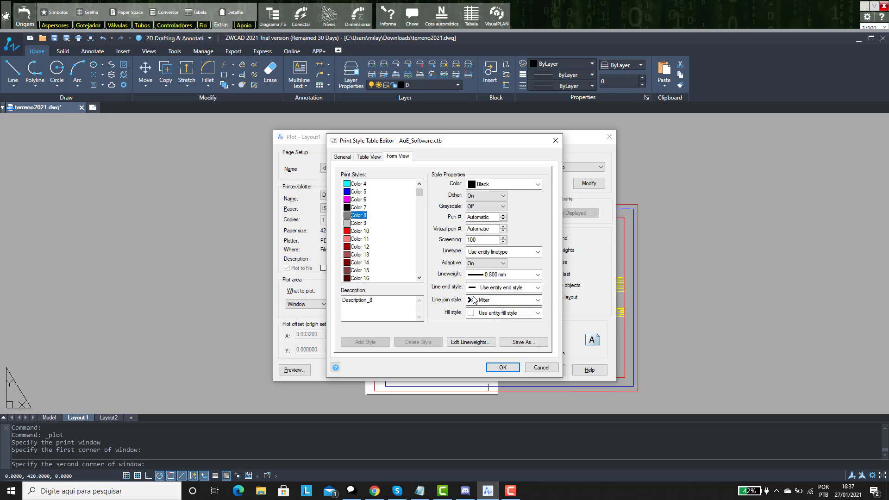
click(491, 275)
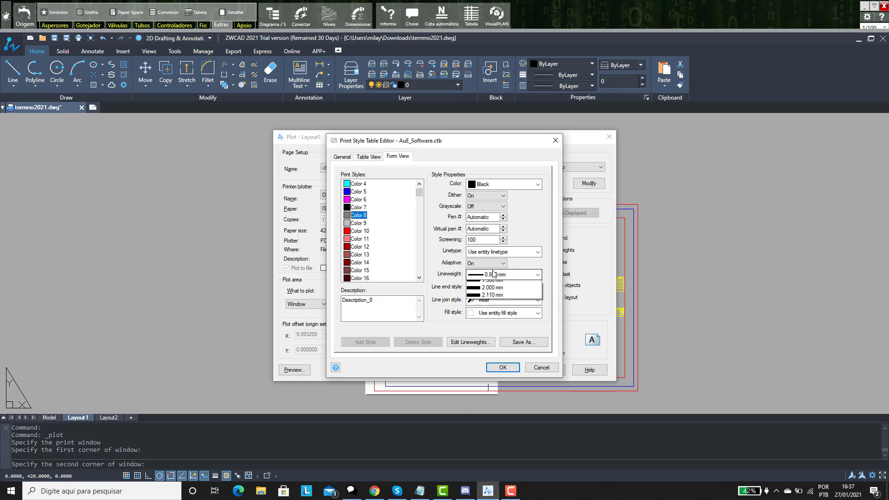
click(491, 274)
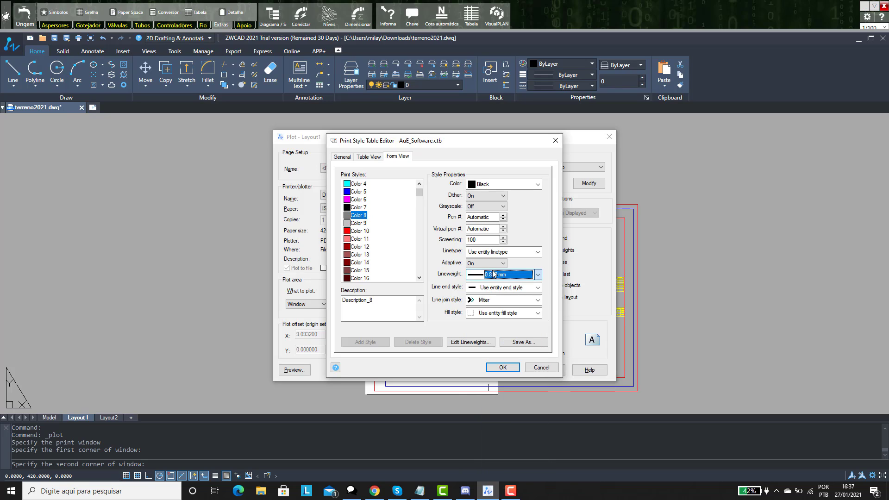
click(507, 185)
click(506, 185)
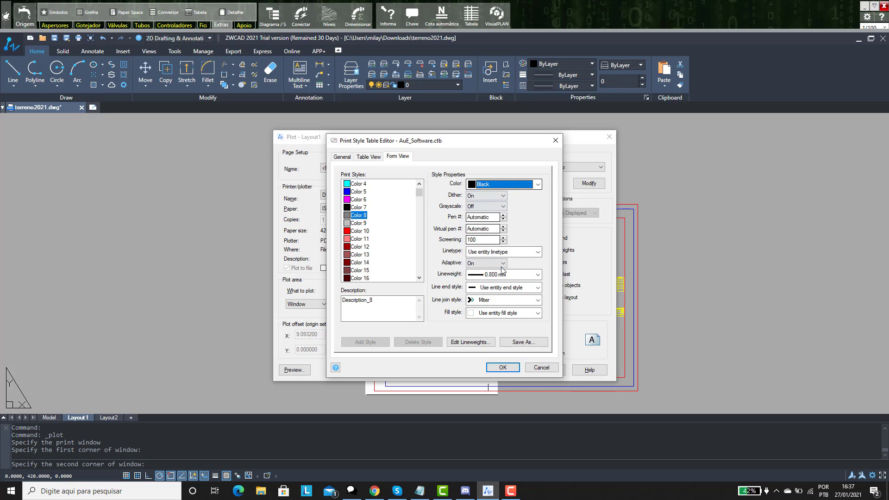
click(503, 367)
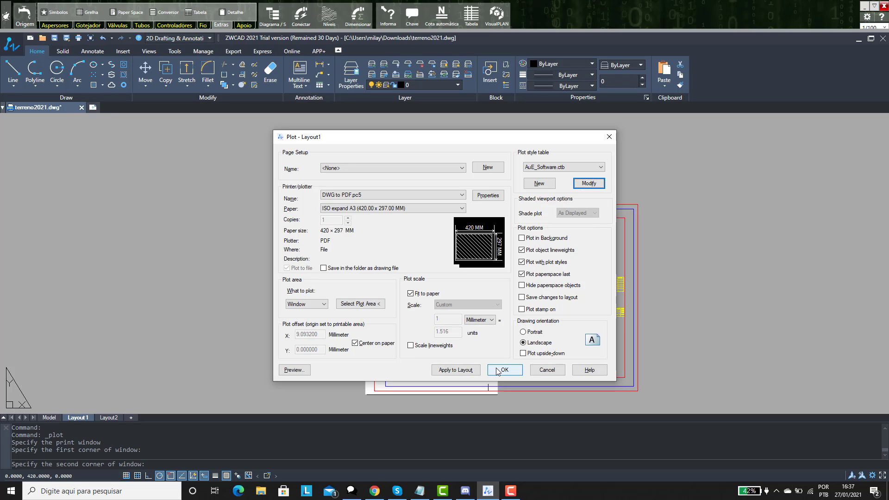
Step: Start plotting Layout1 to a PDF file, and cancel both the file saving and the plot setup
click(497, 370)
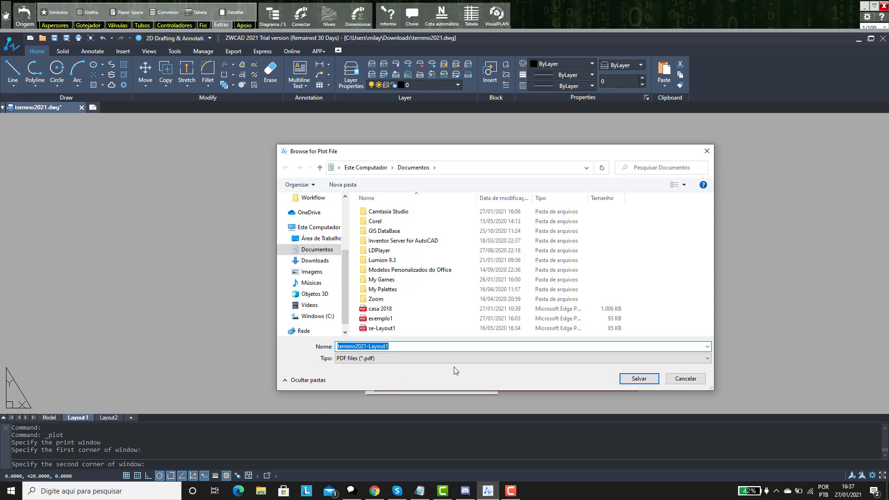
click(686, 378)
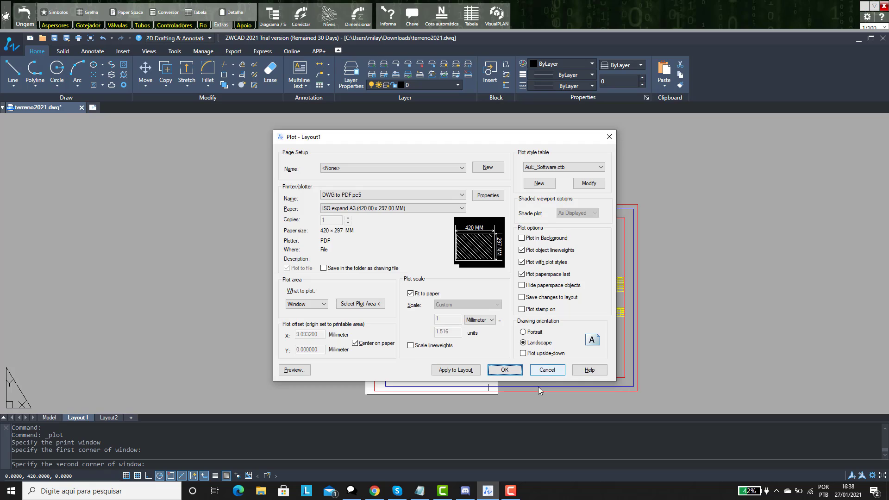
click(547, 372)
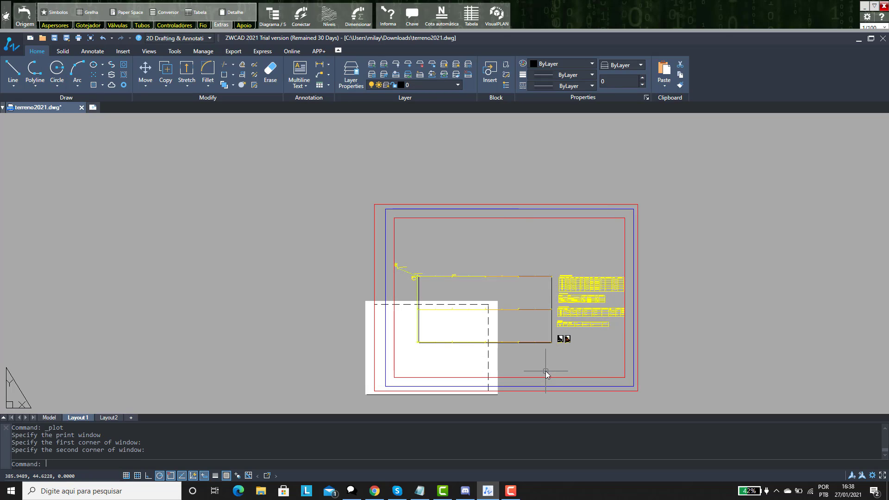
Step: Switch to model space, review the colours and lineweights assigned to the drawing's layers, and close the layer manager
click(49, 418)
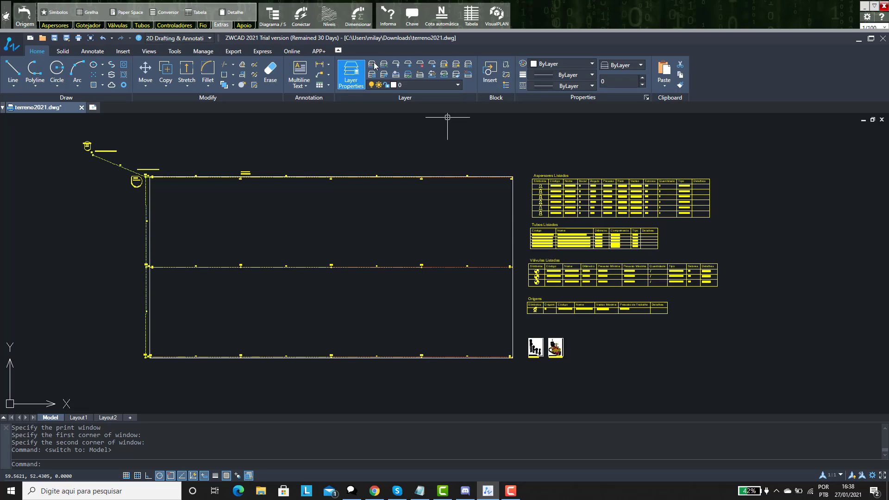
click(354, 80)
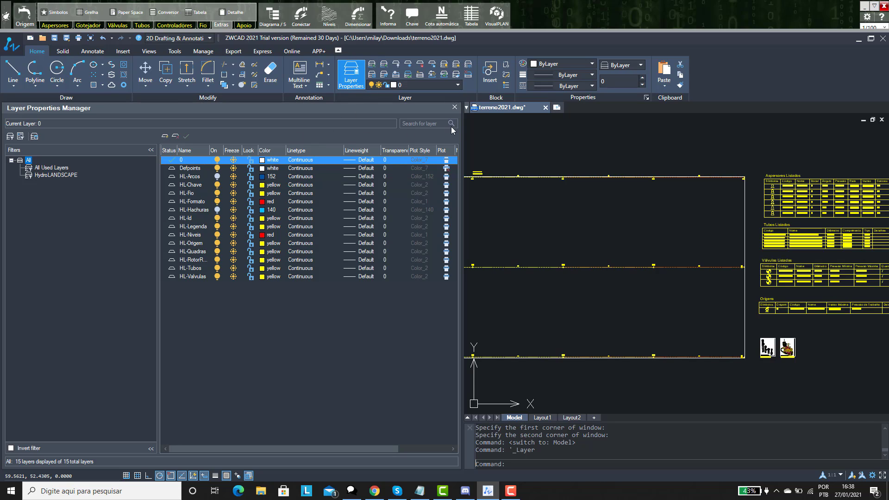
click(454, 107)
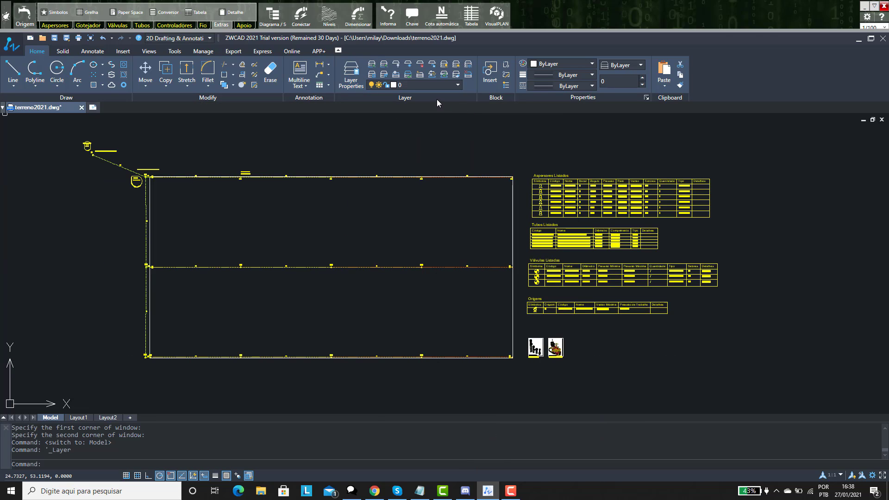